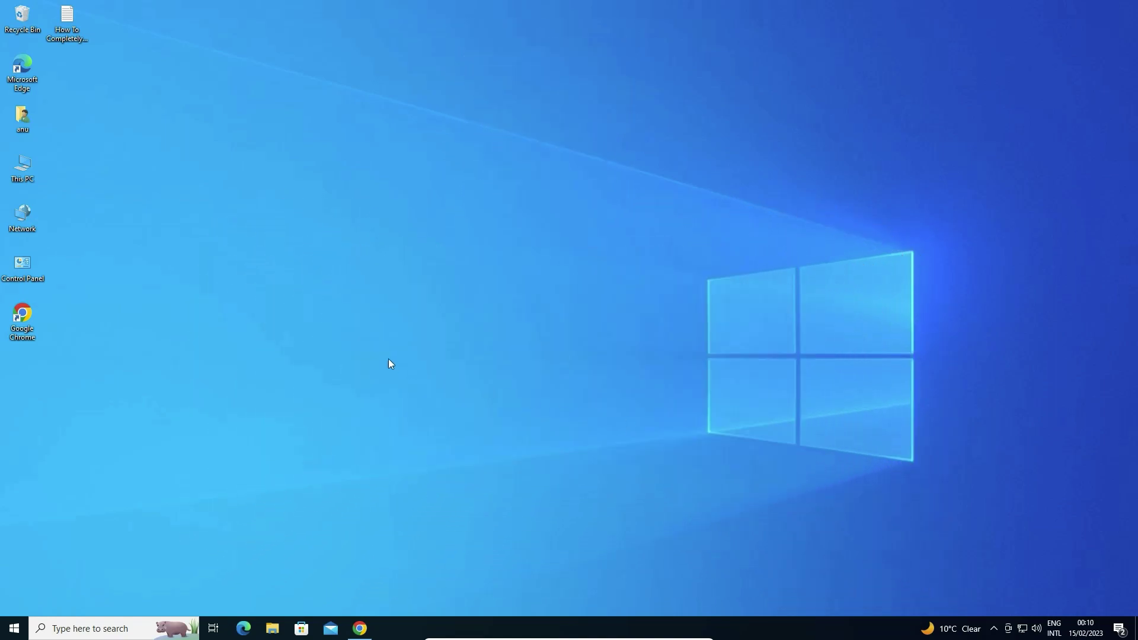
- Rerun the Epson L1110 printer driver search in Chrome and bring up the first Epson result's link options
click(365, 628)
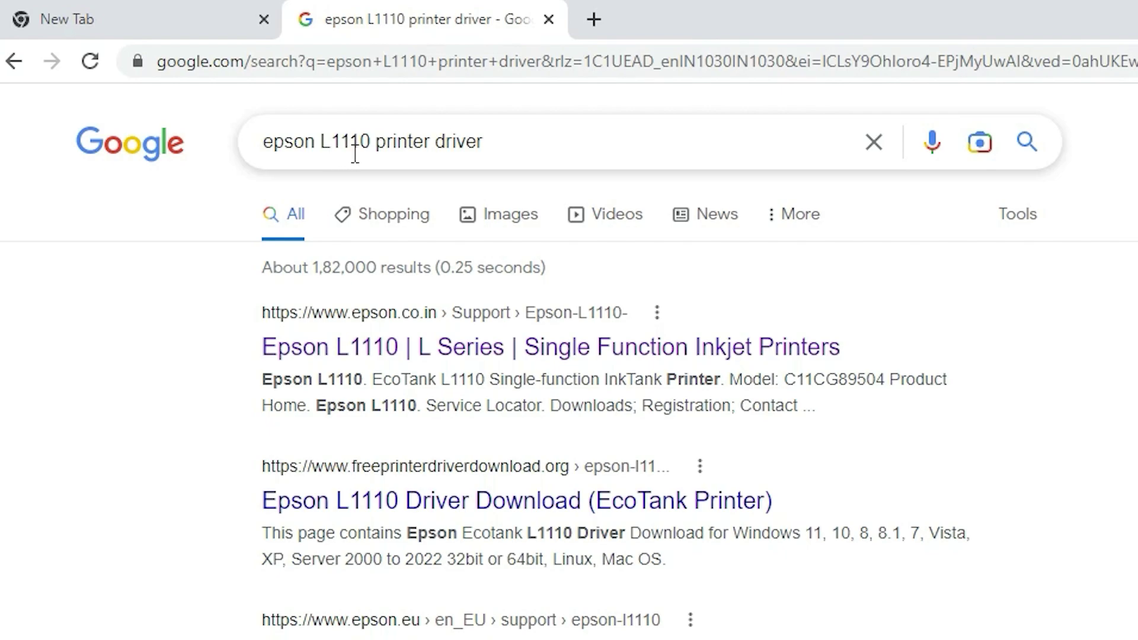
click(483, 138)
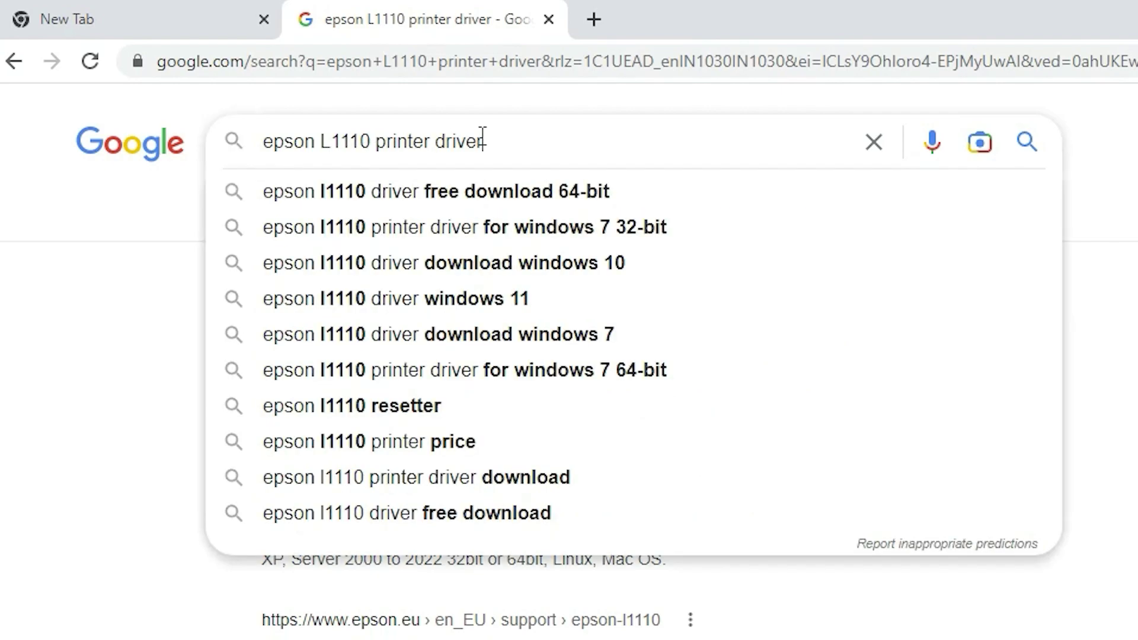
key(Return)
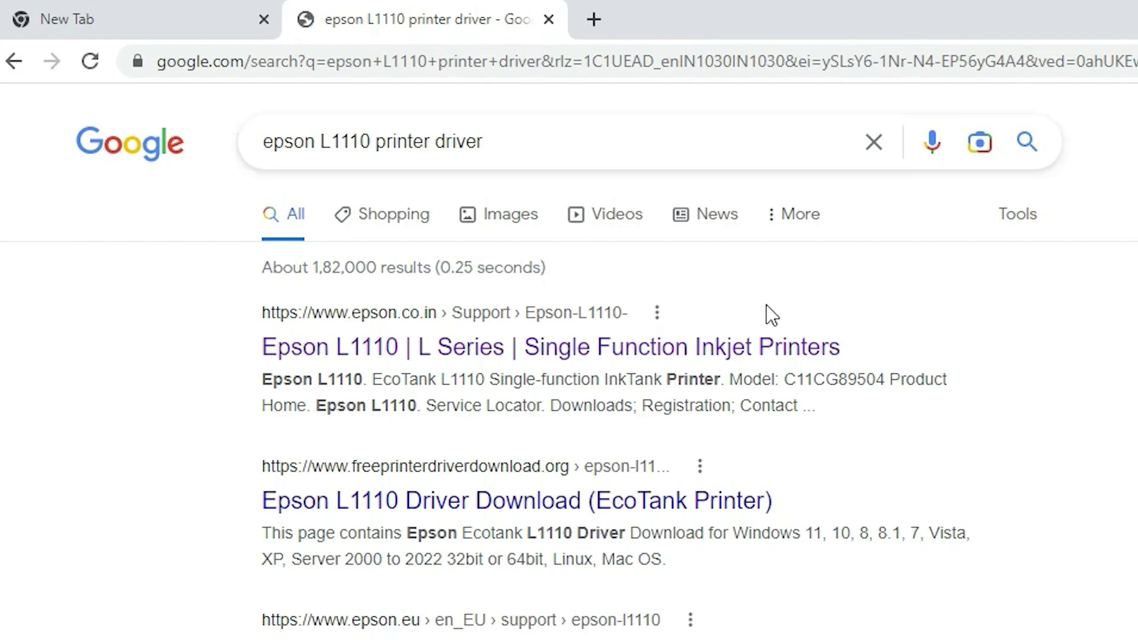
right_click(419, 344)
- Open the Epson L1110 support page in a new tab and expand its Drivers section
click(525, 363)
key(ctrl+Tab)
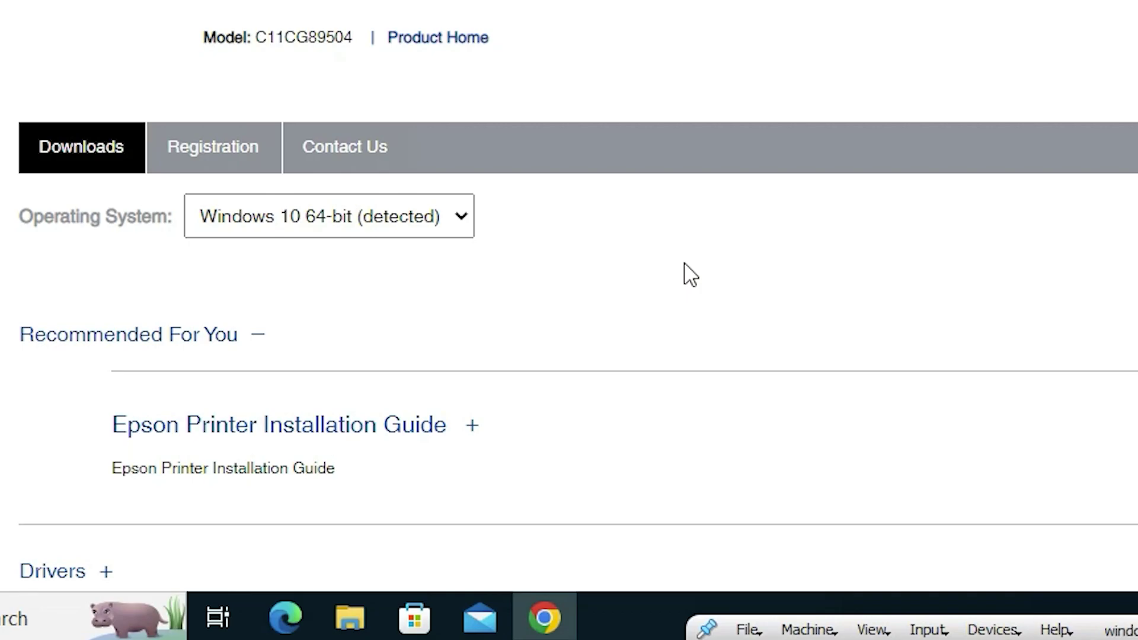
scroll(682, 272, down, 3)
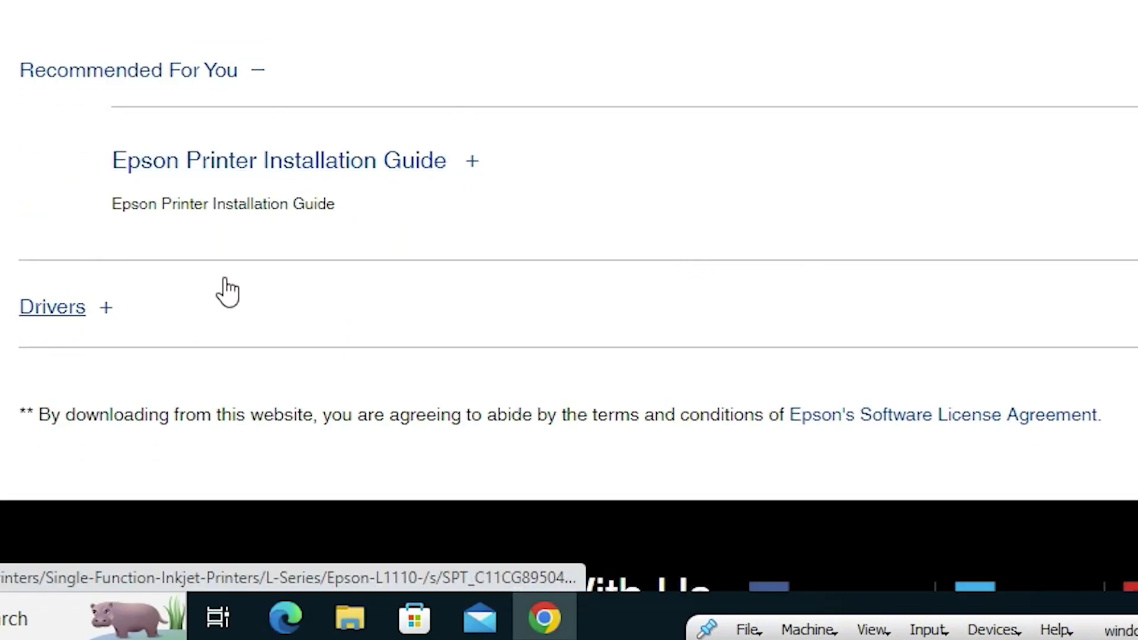
click(105, 317)
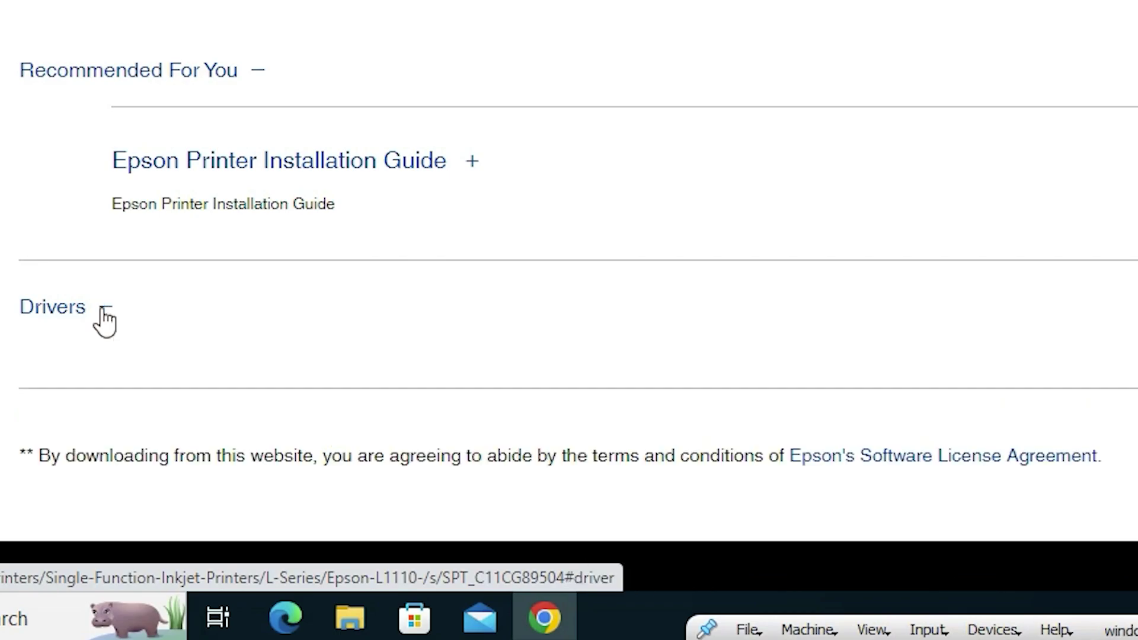
scroll(753, 312, down, 4)
scroll(426, 132, up, 1)
scroll(425, 132, up, 3)
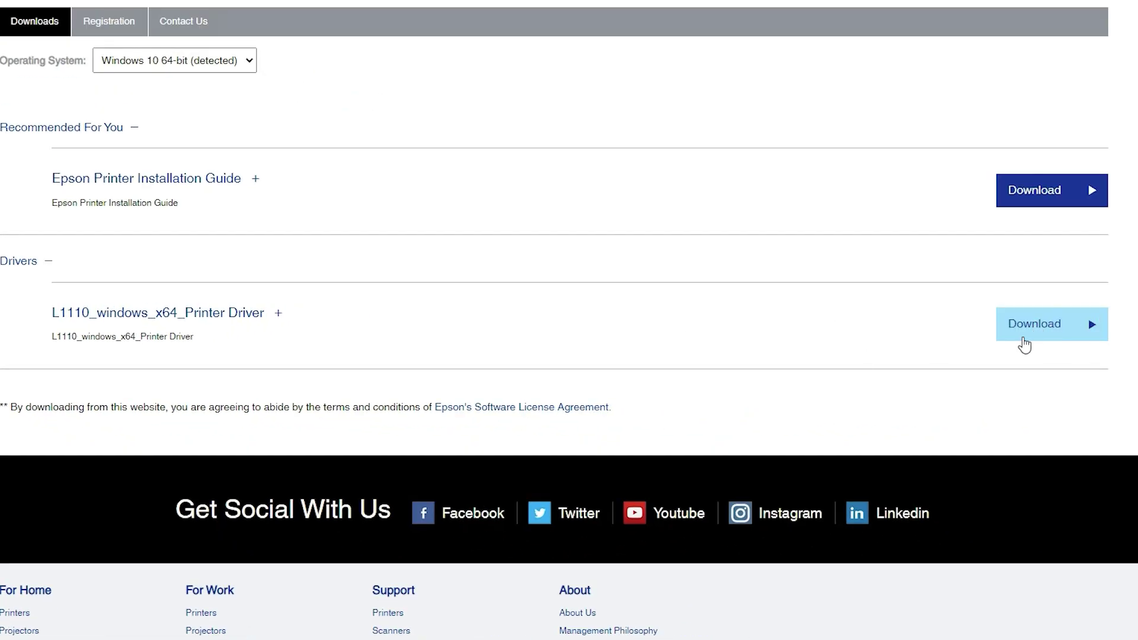
- Accept the license to download L1110_windows_x64_Printer Driver and view the full downloads list
click(1061, 327)
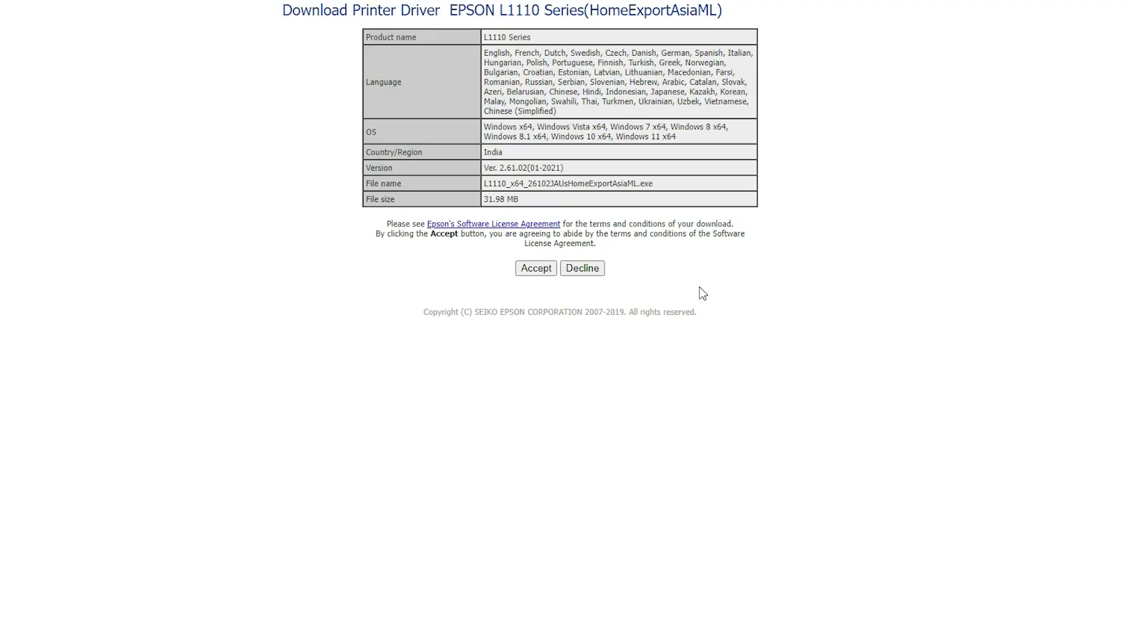
click(530, 271)
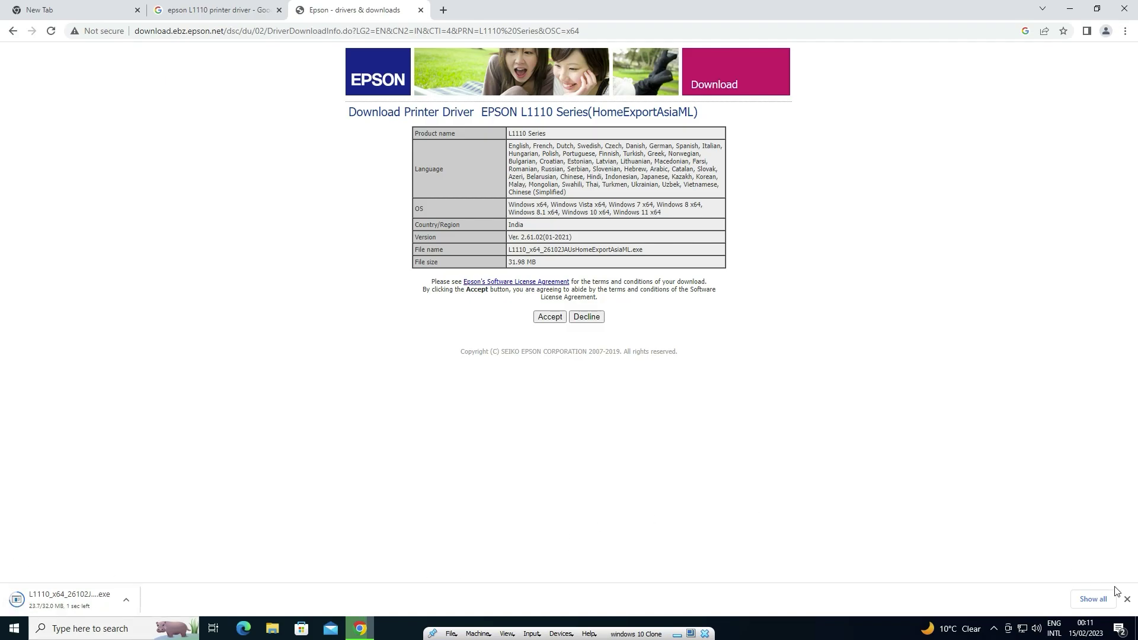
click(1104, 600)
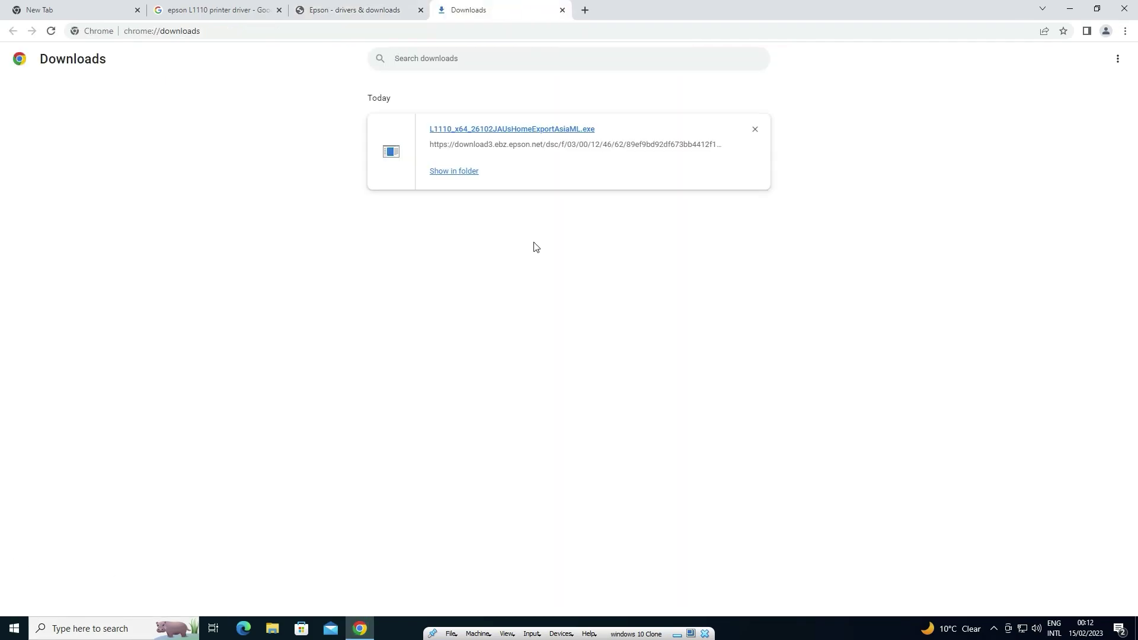
- Move L1110_x64_26102JAUsHomeExportAsiaML.exe from Downloads to the desktop, placing it below Google Chrome
click(455, 176)
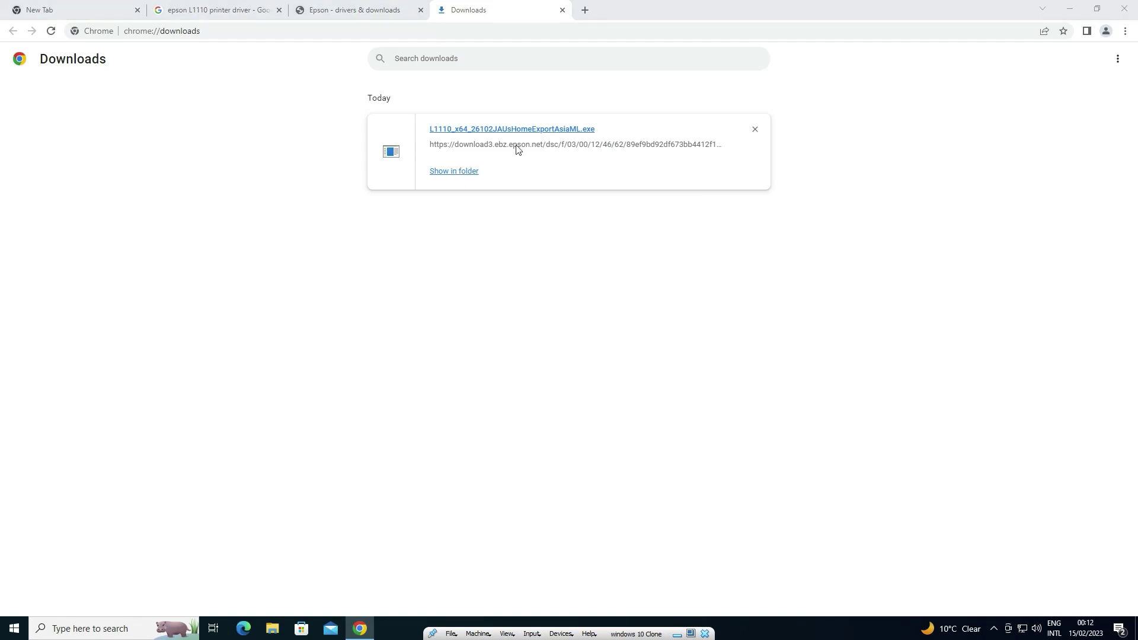
click(1060, 46)
click(1069, 9)
drag(398, 223, 132, 374)
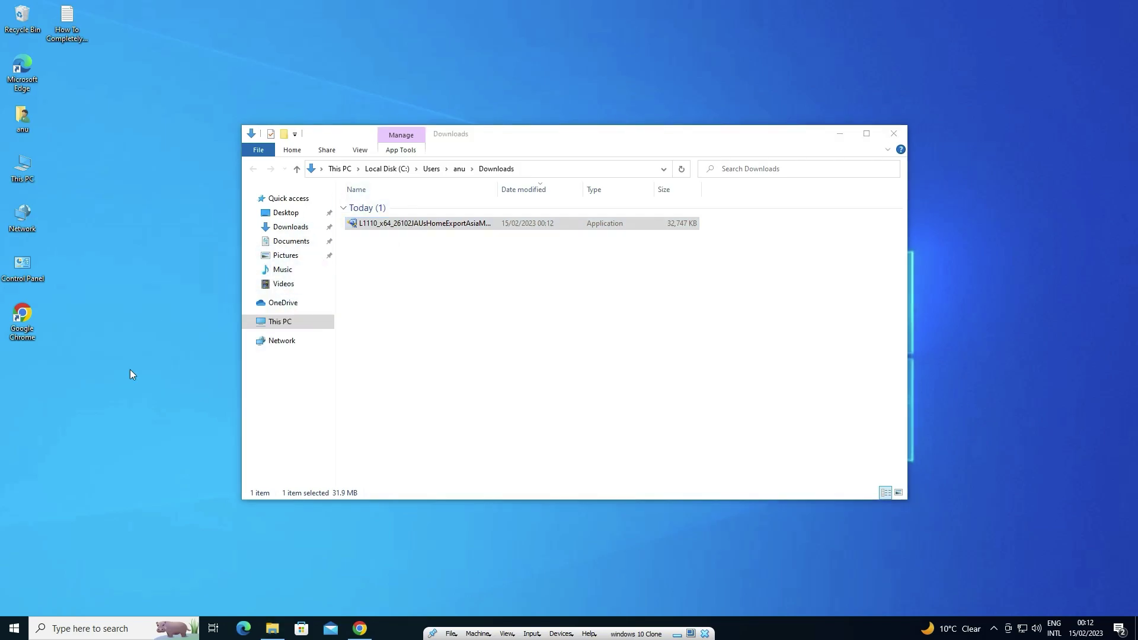
click(894, 133)
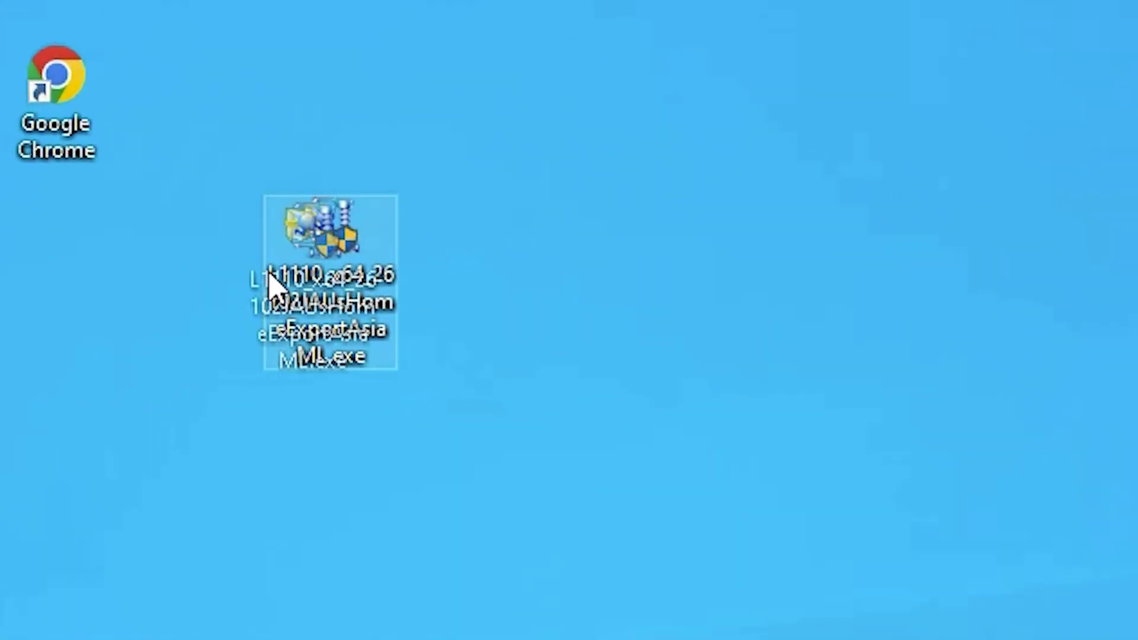
drag(270, 285, 89, 279)
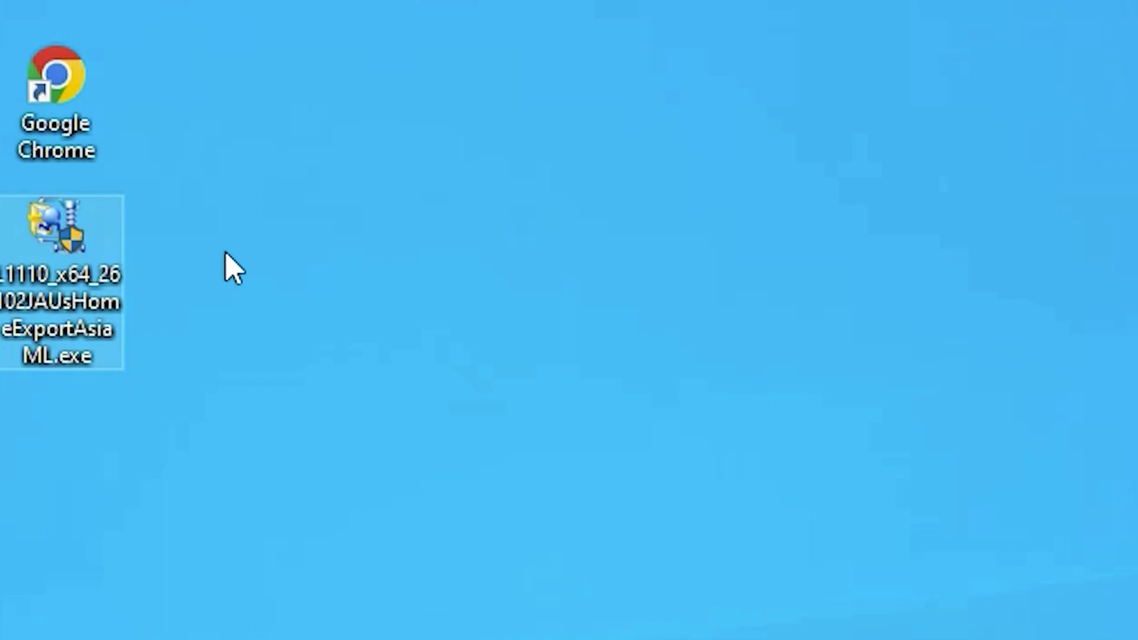
- Run the installer, keep Set as default printer enabled, and choose EPSON L1110 Series
double_click(44, 326)
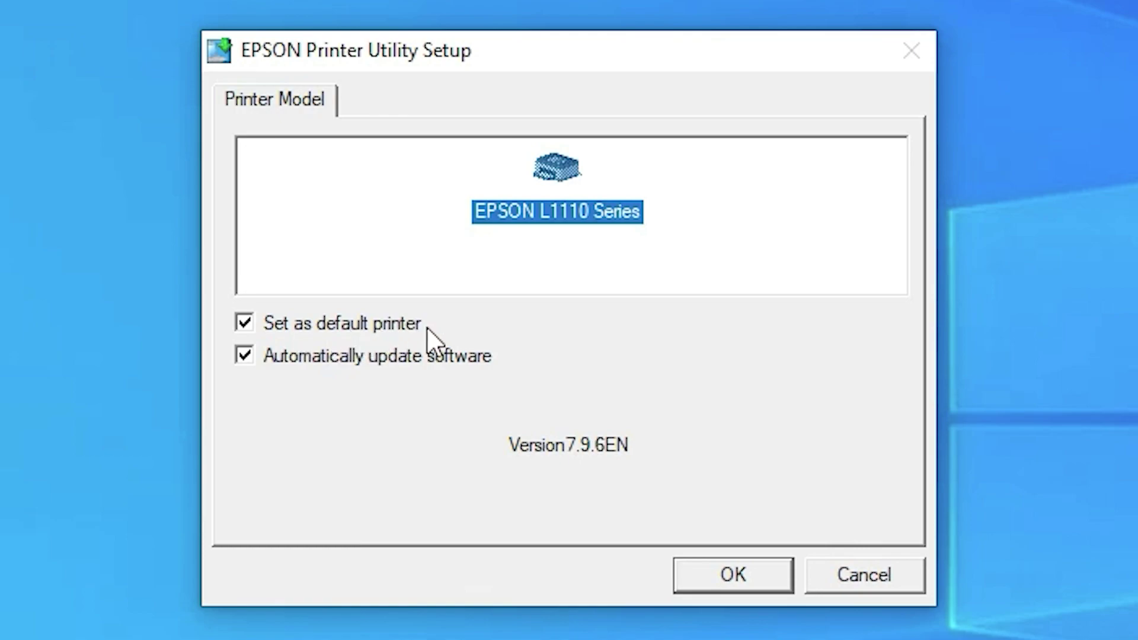
click(276, 326)
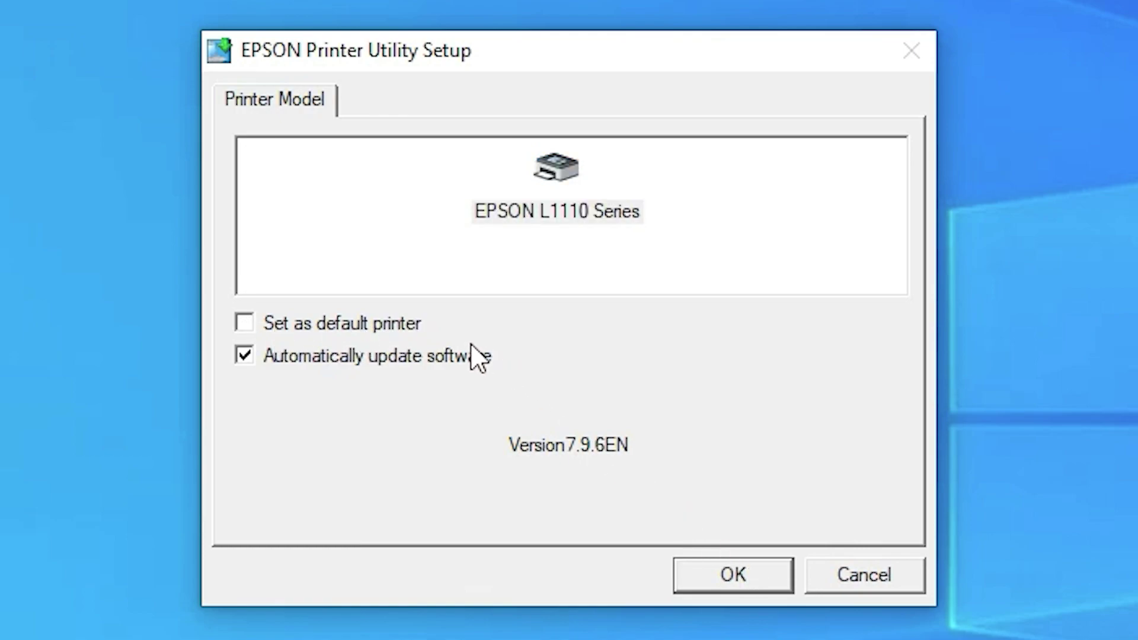
click(379, 322)
click(589, 216)
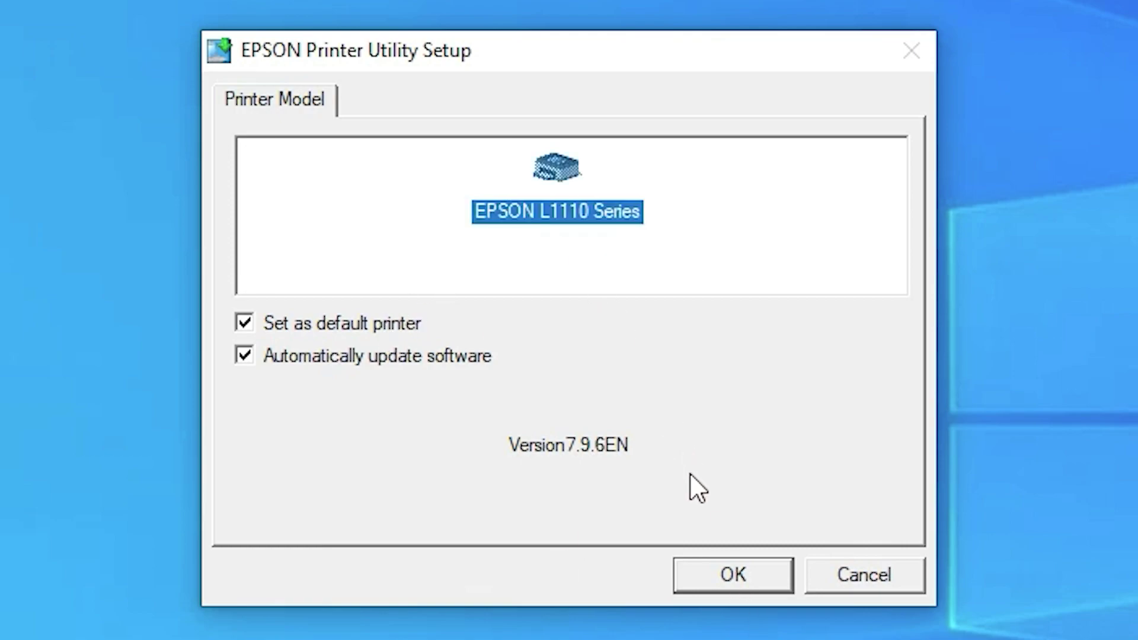
click(734, 575)
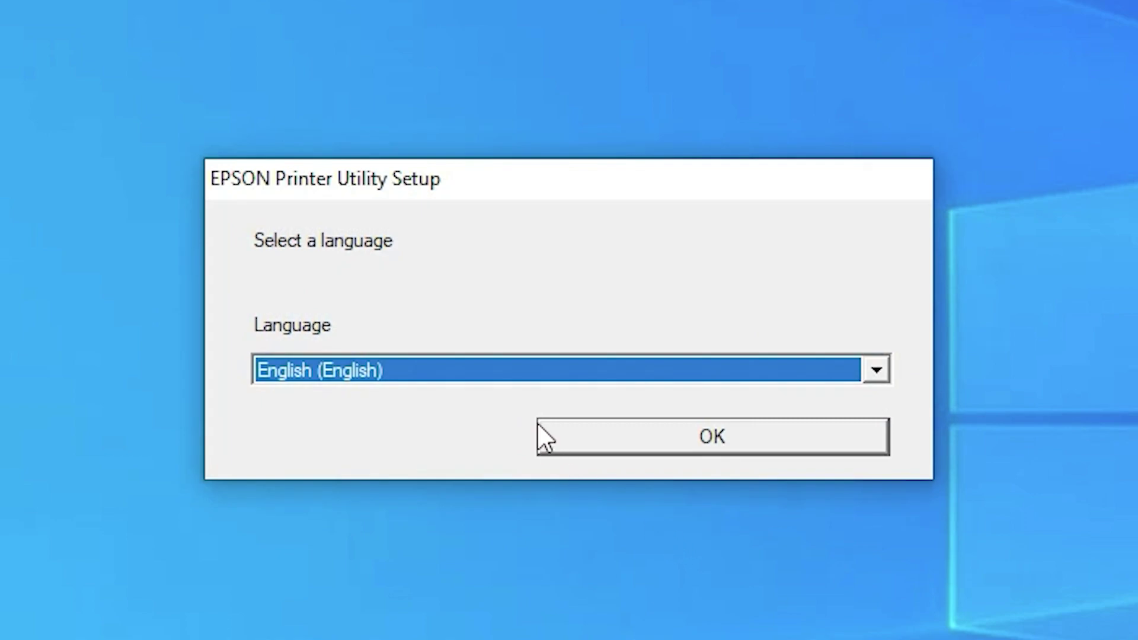
- Keep English (English) as the installer language and agree to the Epson license agreement
click(624, 368)
click(625, 369)
click(665, 443)
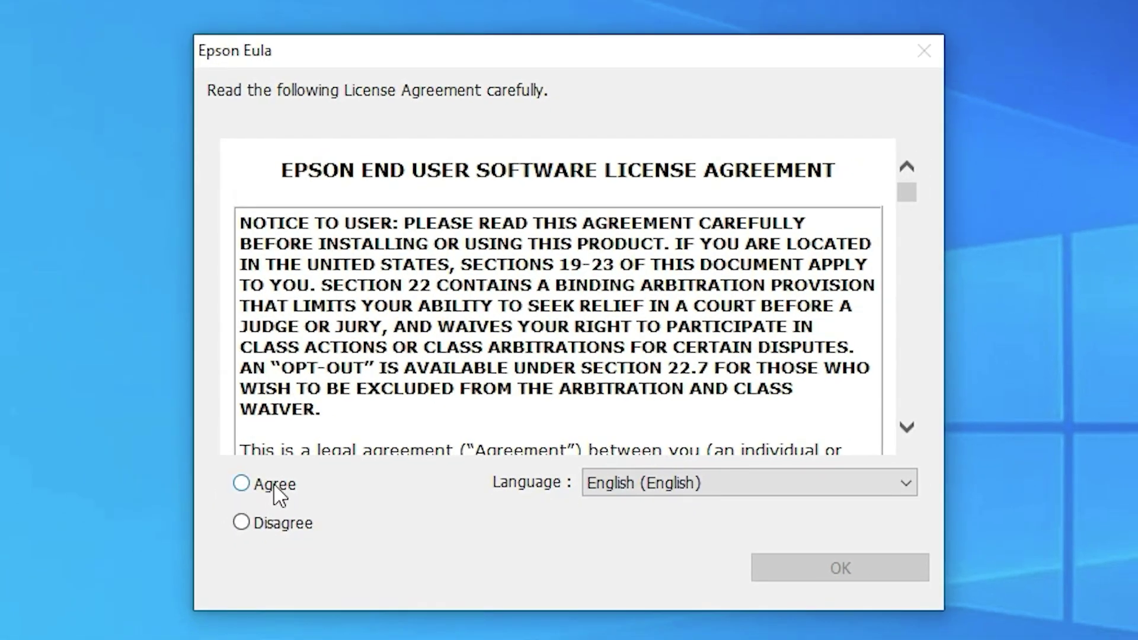
click(279, 495)
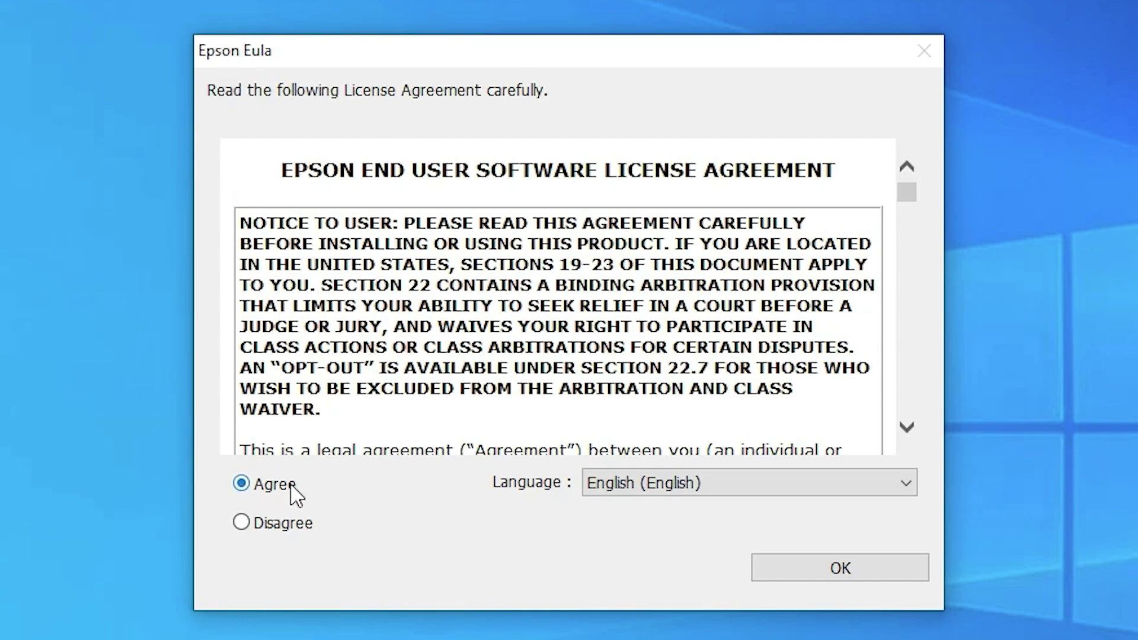
click(805, 570)
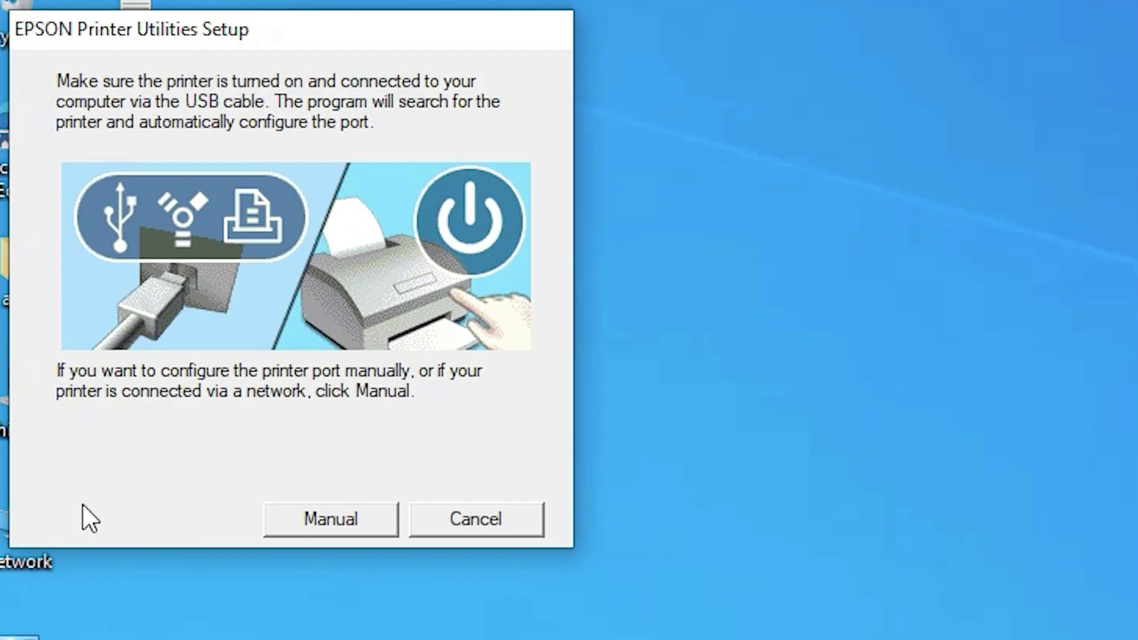
- Manually assign the printer to port USB001, install, and dismiss the success message
click(335, 511)
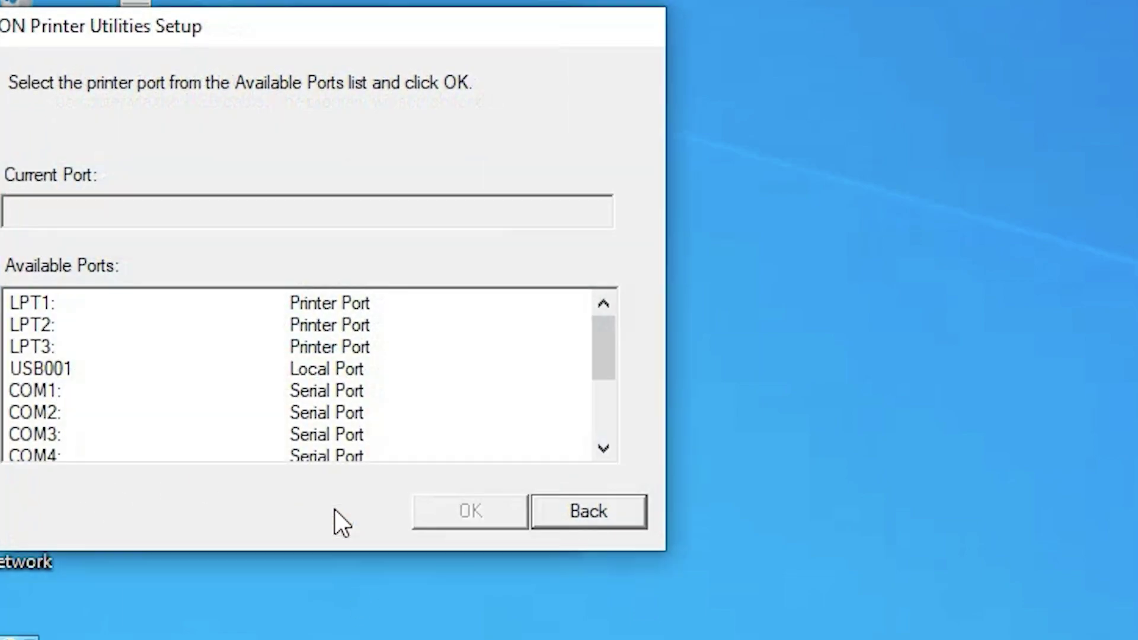
drag(401, 27, 710, 96)
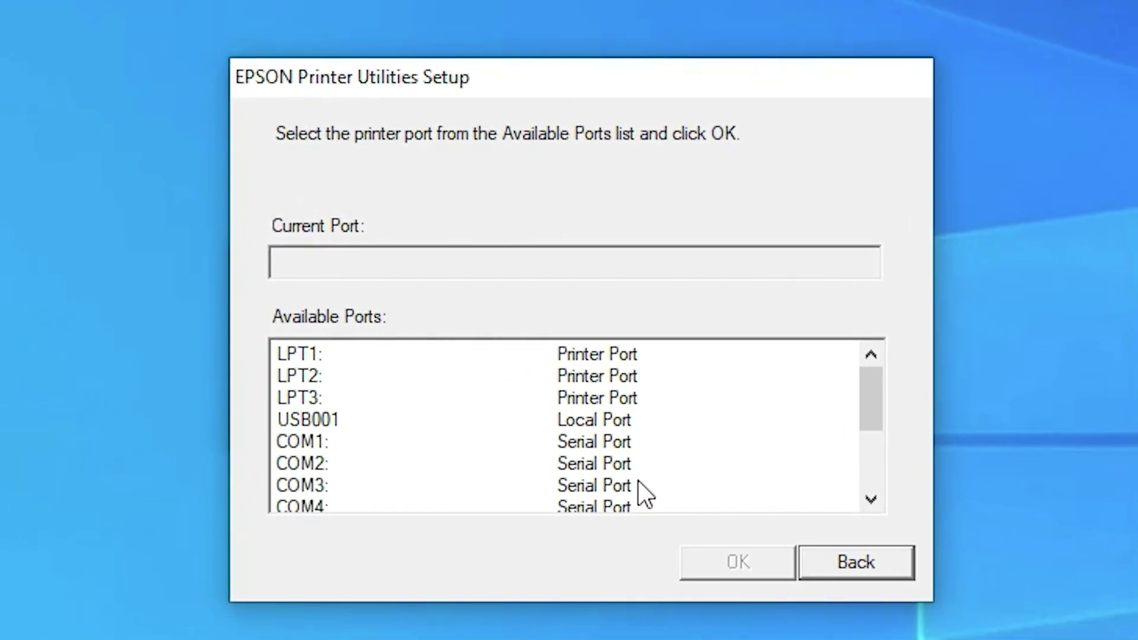
click(310, 417)
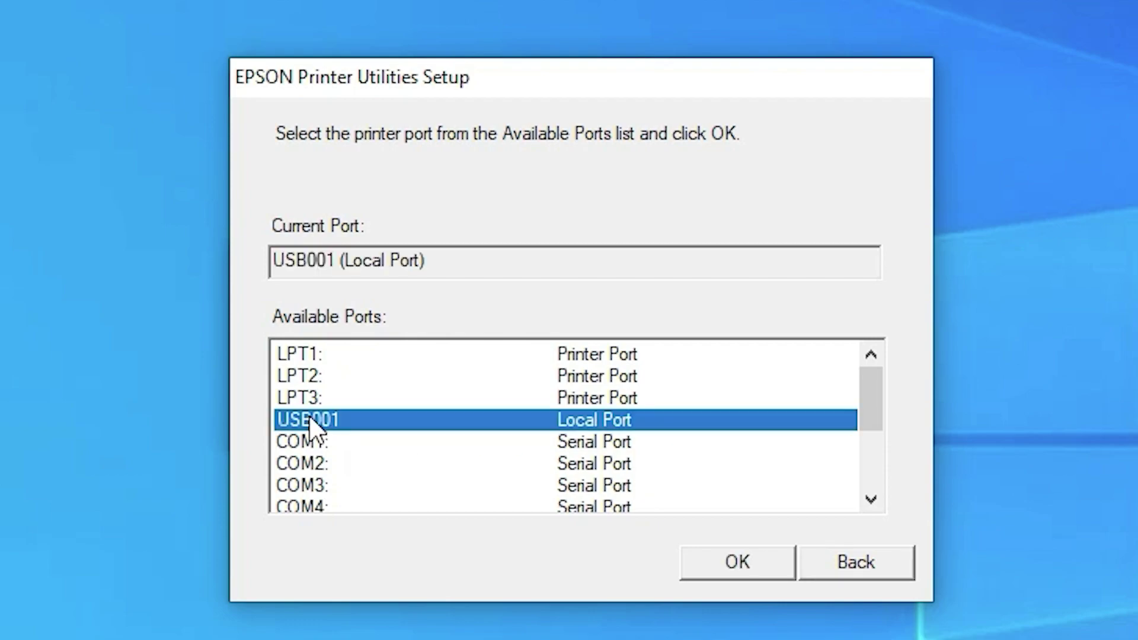
mouse_move(875, 395)
mouse_down()
mouse_move(883, 489)
mouse_move(883, 406)
mouse_up()
click(717, 552)
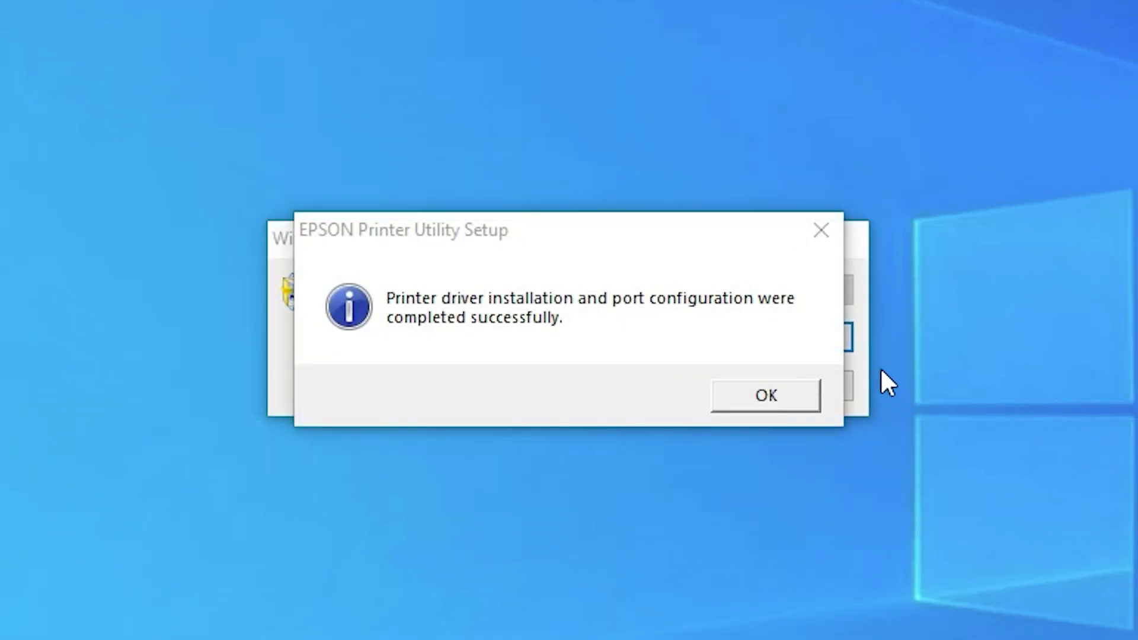
click(770, 393)
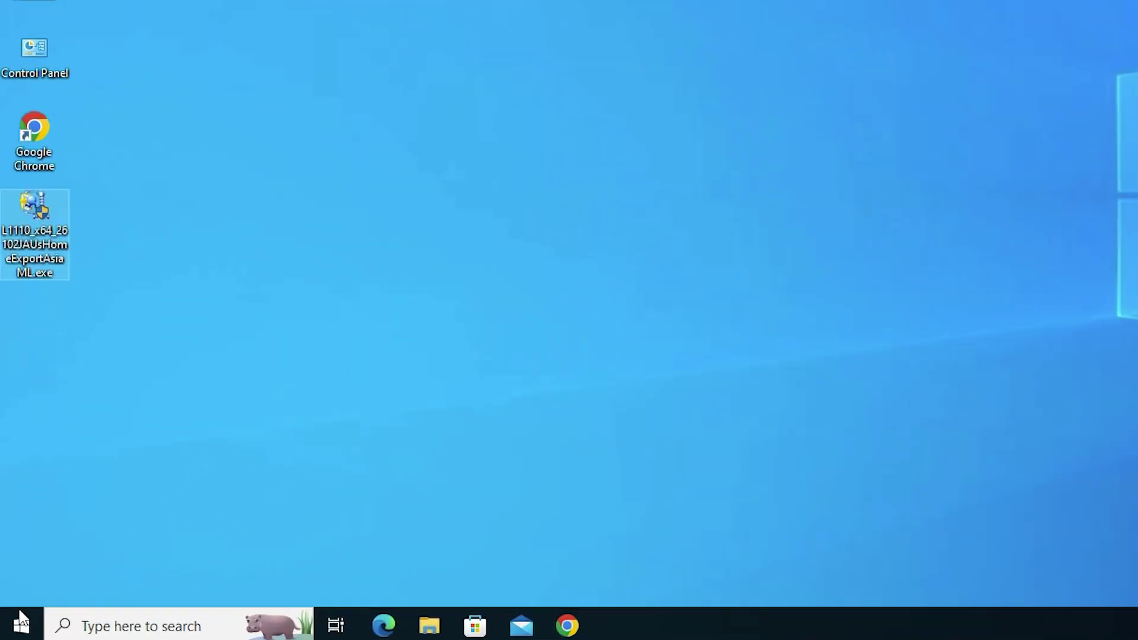
- Open Control Panel from a Start search for 'co' and go to Devices and Printers
click(10, 630)
text(co)
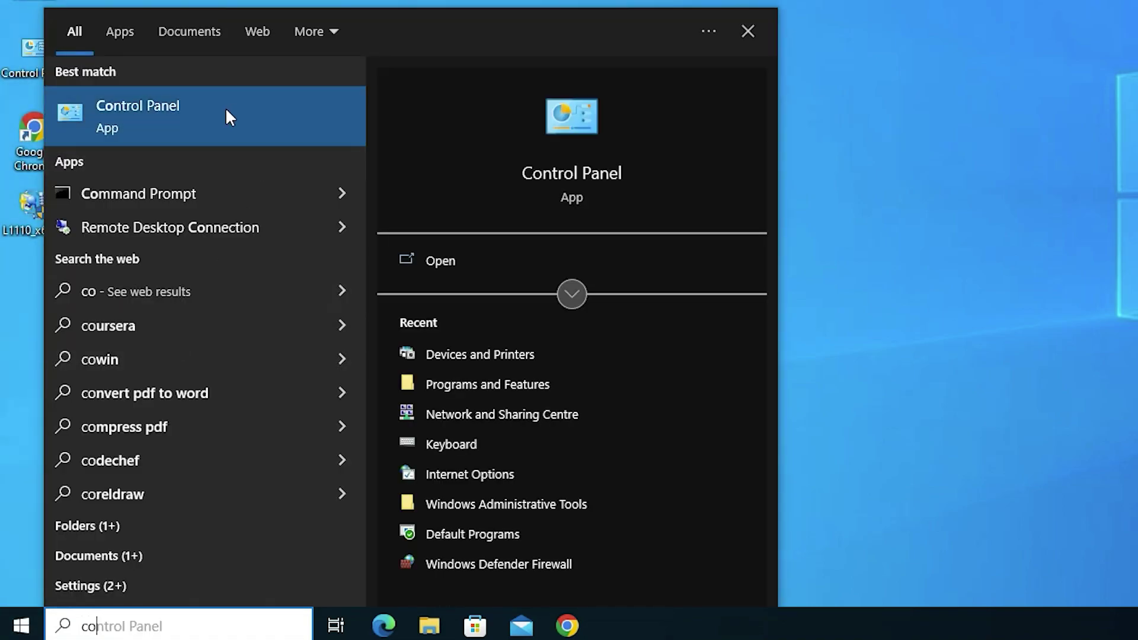
click(230, 117)
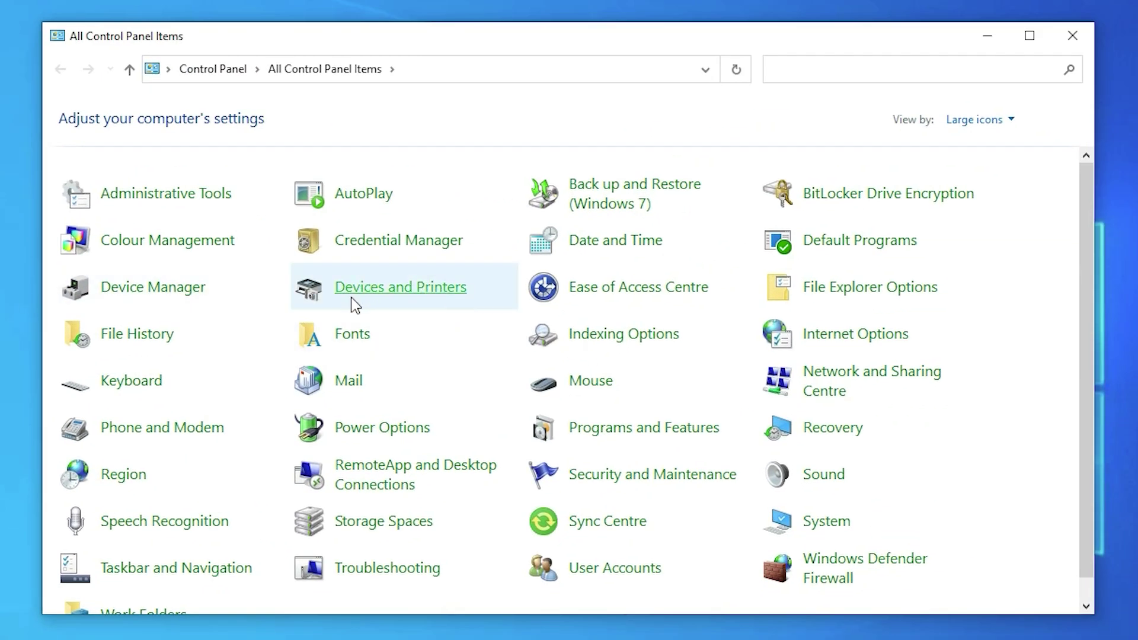
click(445, 290)
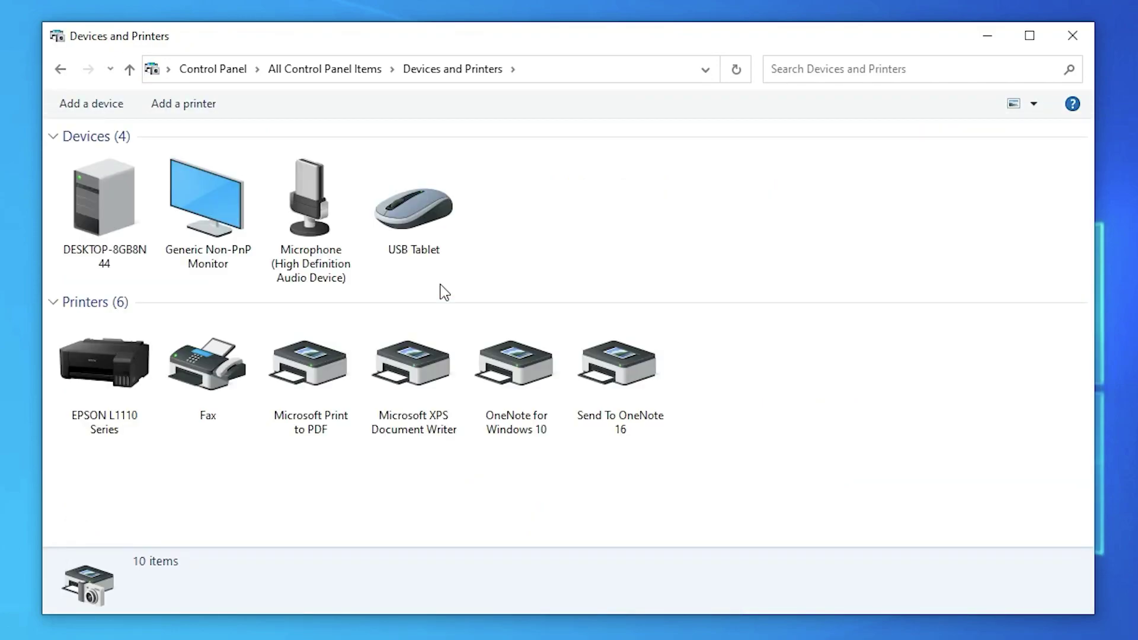